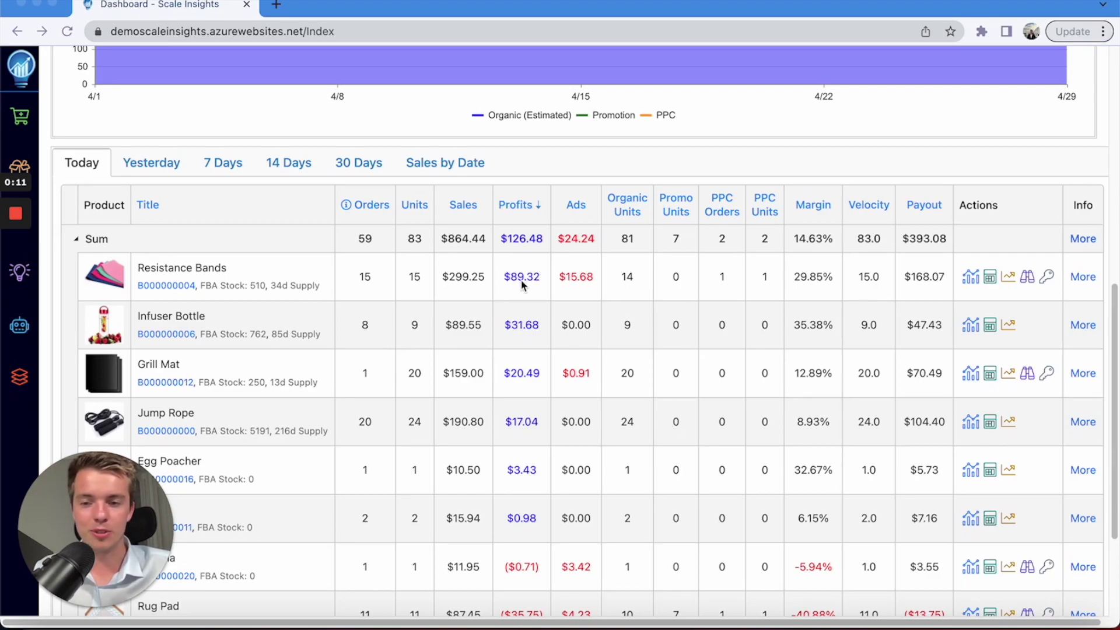
# Open the historical trend for the Resistance Bands product from the dashboard table
pyautogui.click(991, 280)
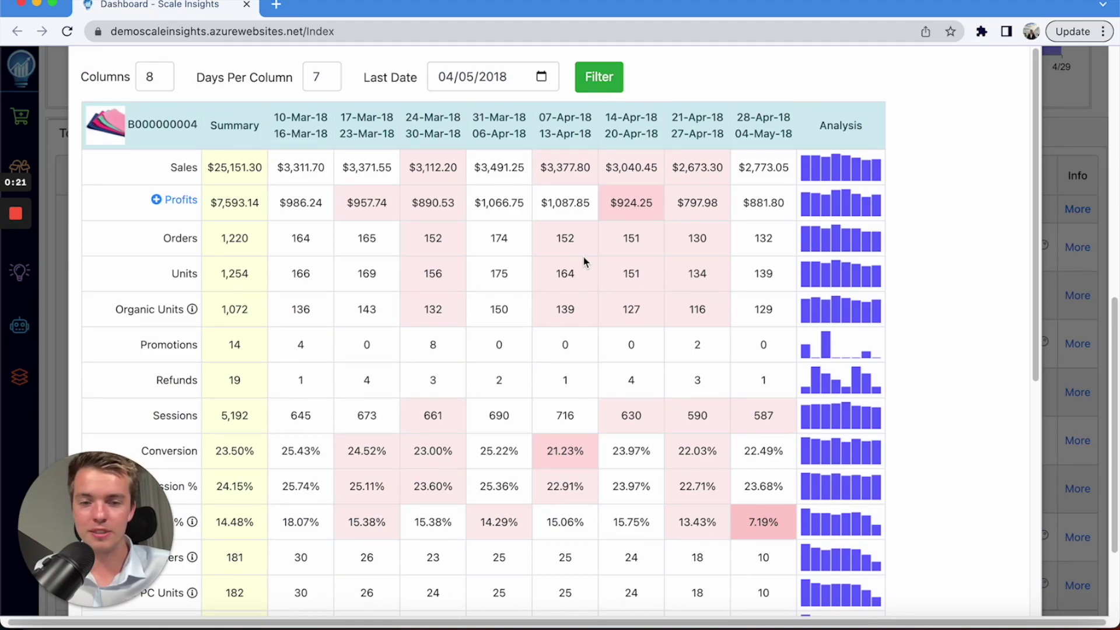
# Look over the Resistance Bands weekly trend and select the Days Per Column value
pyautogui.scroll(-8, 585, 262)
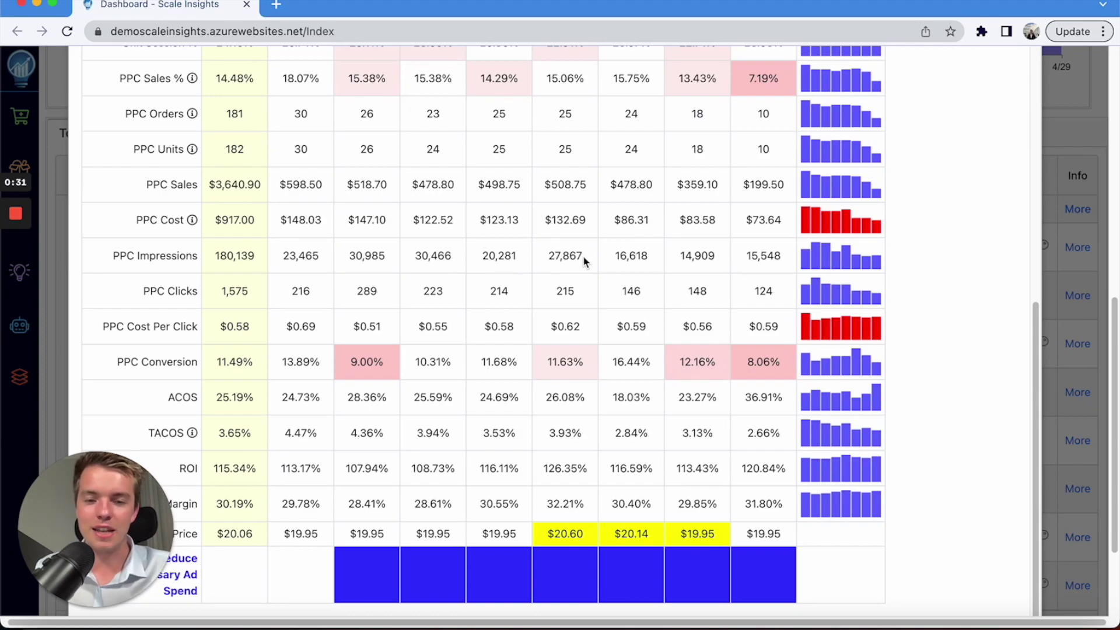
pyautogui.scroll(7, 585, 261)
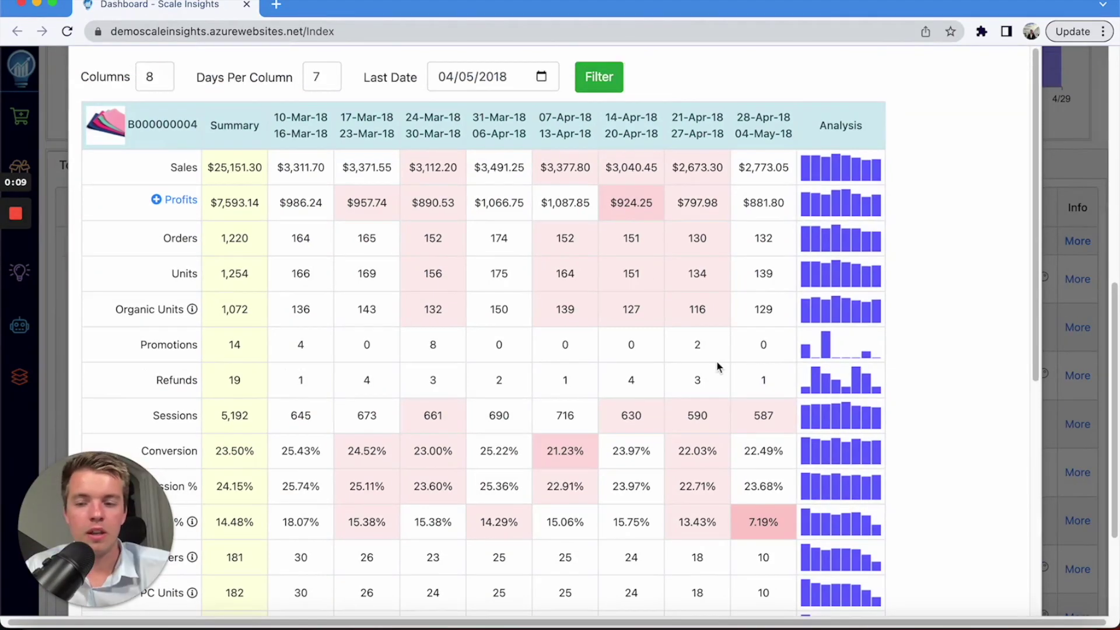
pyautogui.scroll(-1, 716, 360)
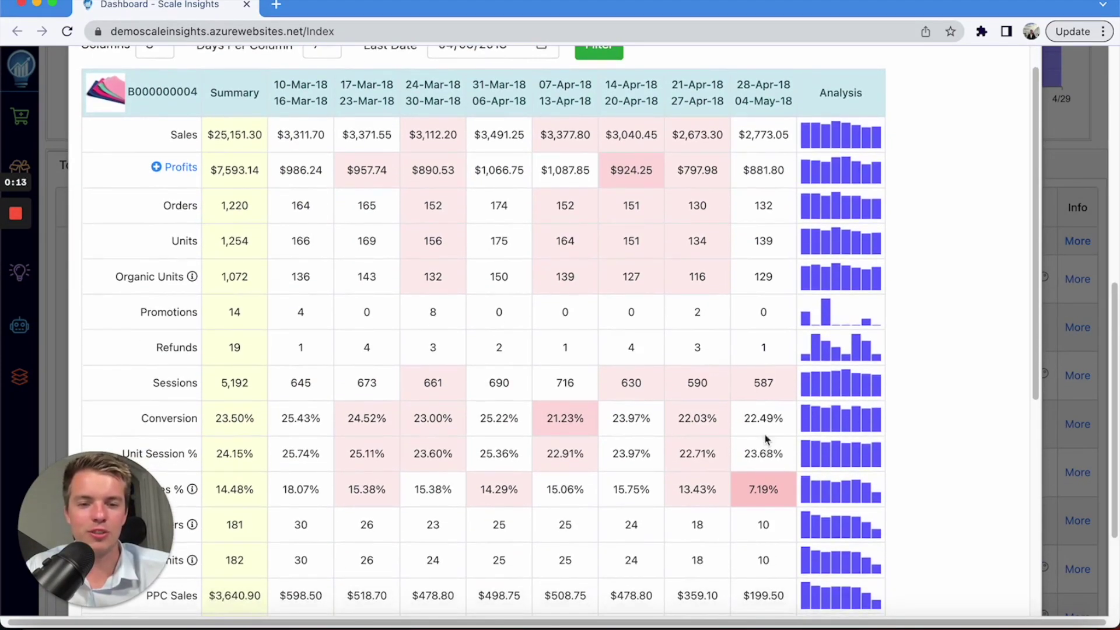
pyautogui.scroll(1, 729, 415)
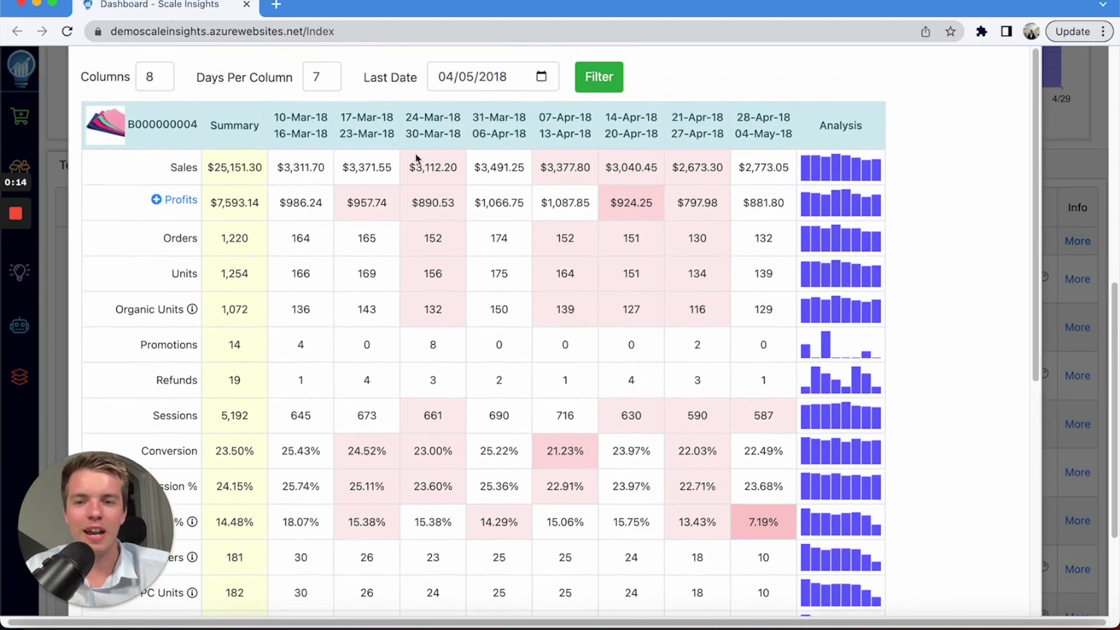
pyautogui.doubleClick(323, 74)
# Set Days Per Column to 1 and apply the filter
pyautogui.write('1')
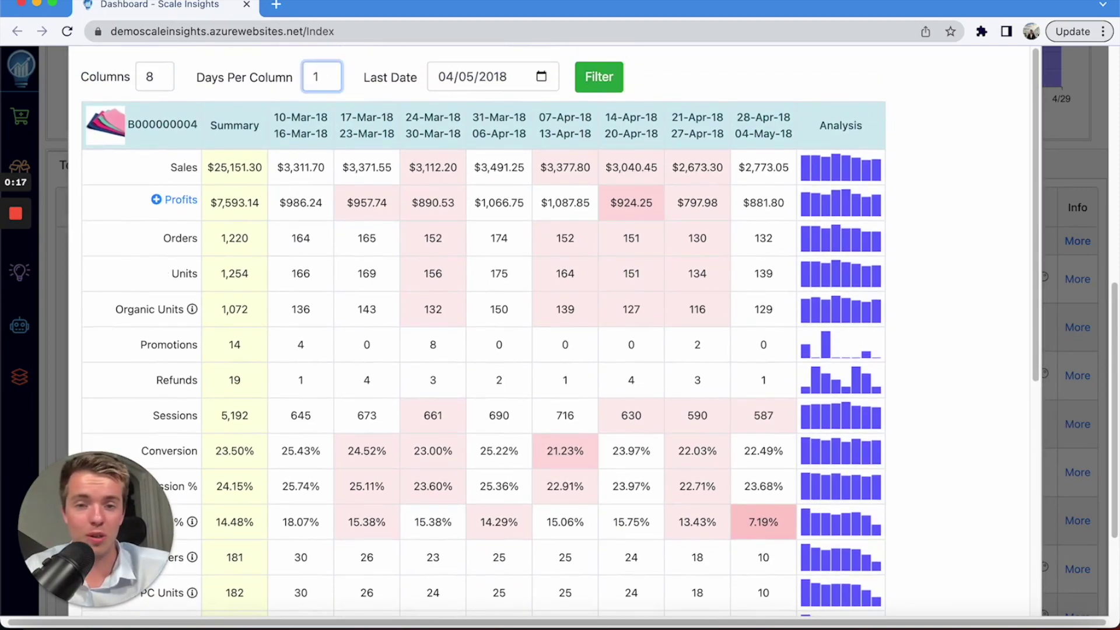
pyautogui.click(592, 74)
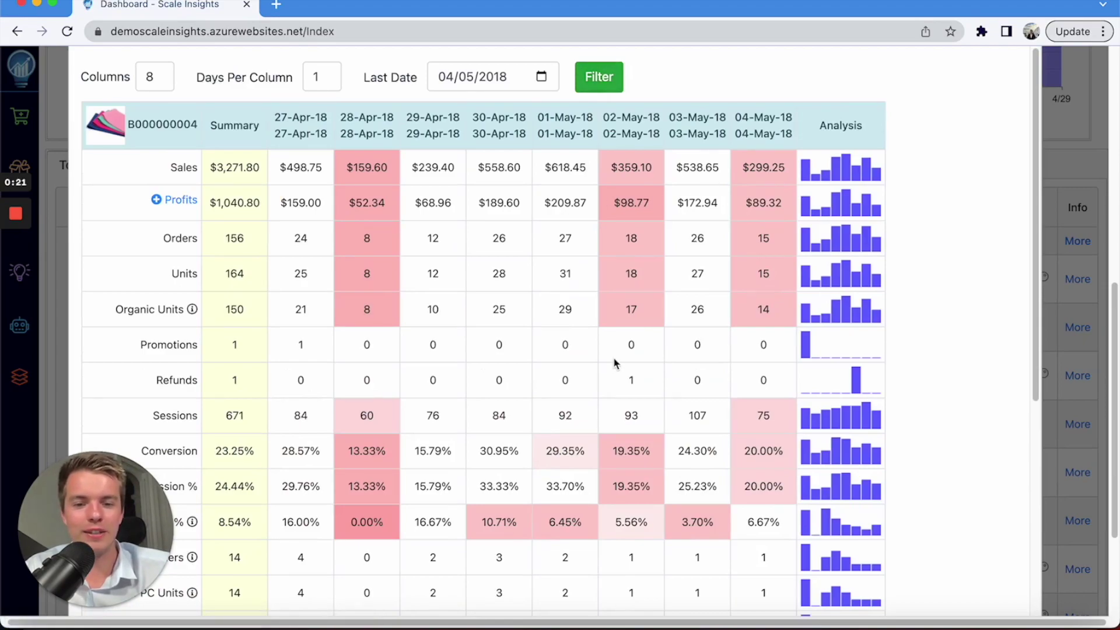
pyautogui.scroll(-4, 615, 366)
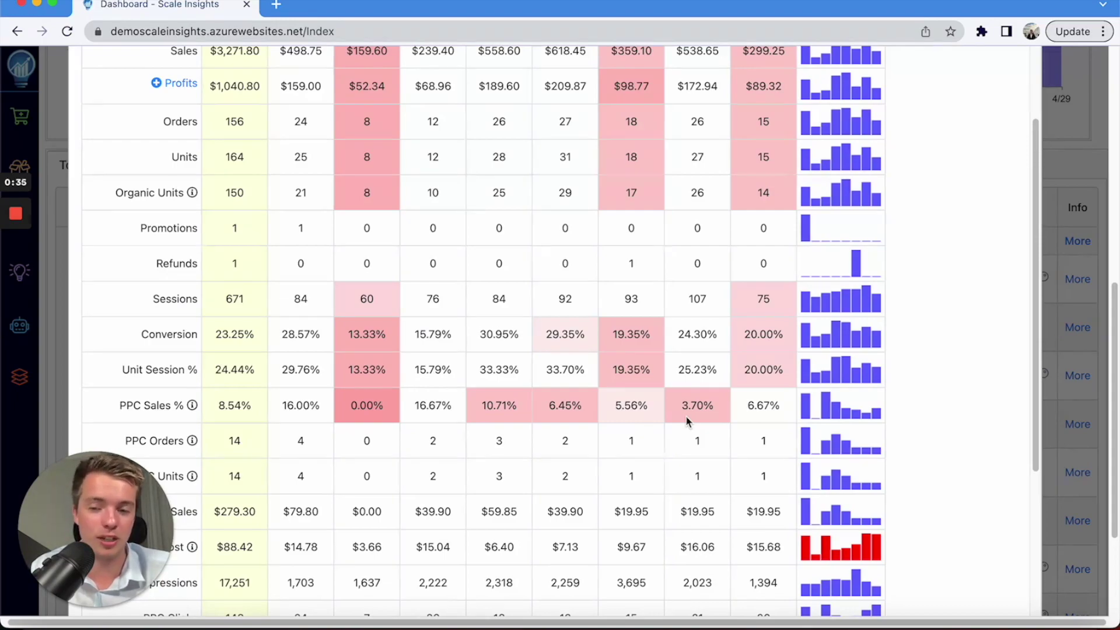
pyautogui.scroll(-3, 687, 420)
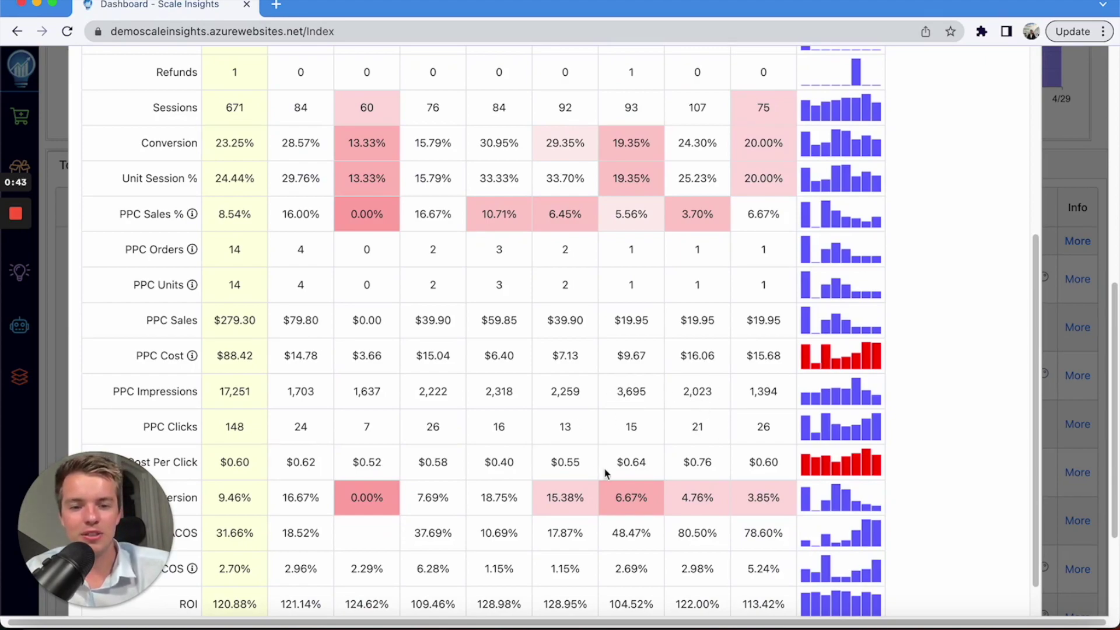
# Review the daily 27-Apr-18 to 04-May-18 metrics, then close the historical trend
pyautogui.scroll(-1, 630, 472)
pyautogui.scroll(-1, 606, 373)
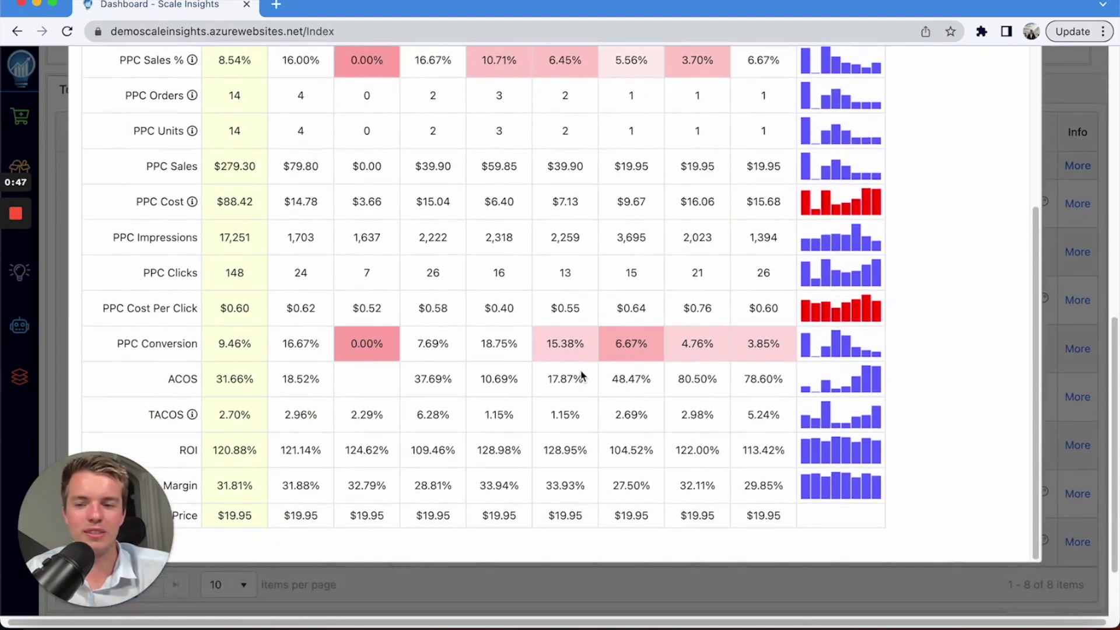
pyautogui.scroll(-1, 584, 379)
pyautogui.scroll(-1, 565, 407)
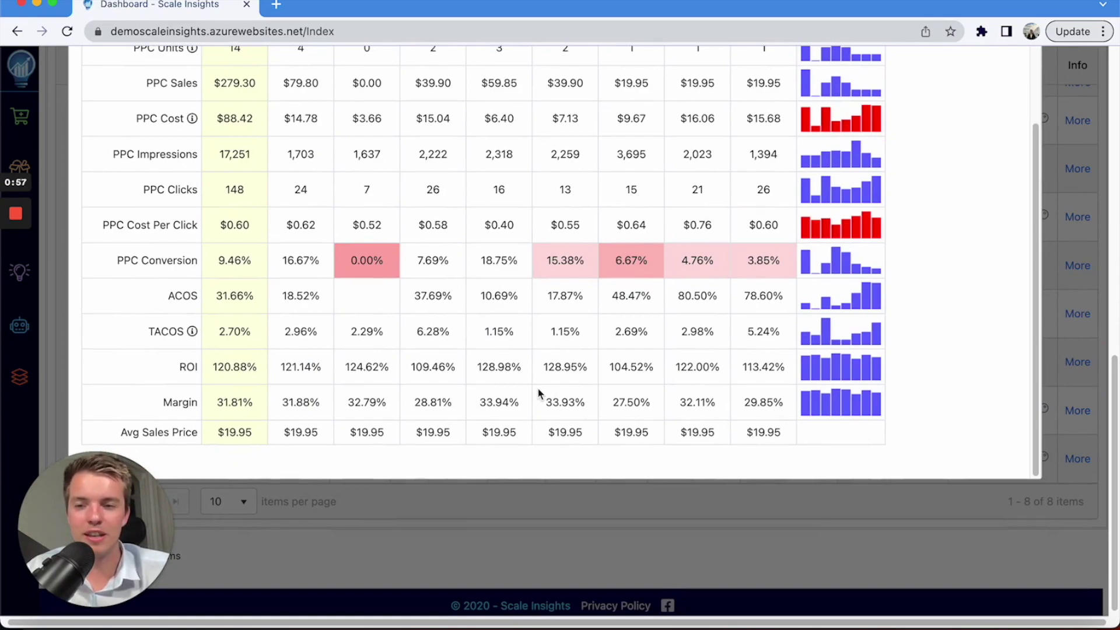
pyautogui.scroll(10, 537, 387)
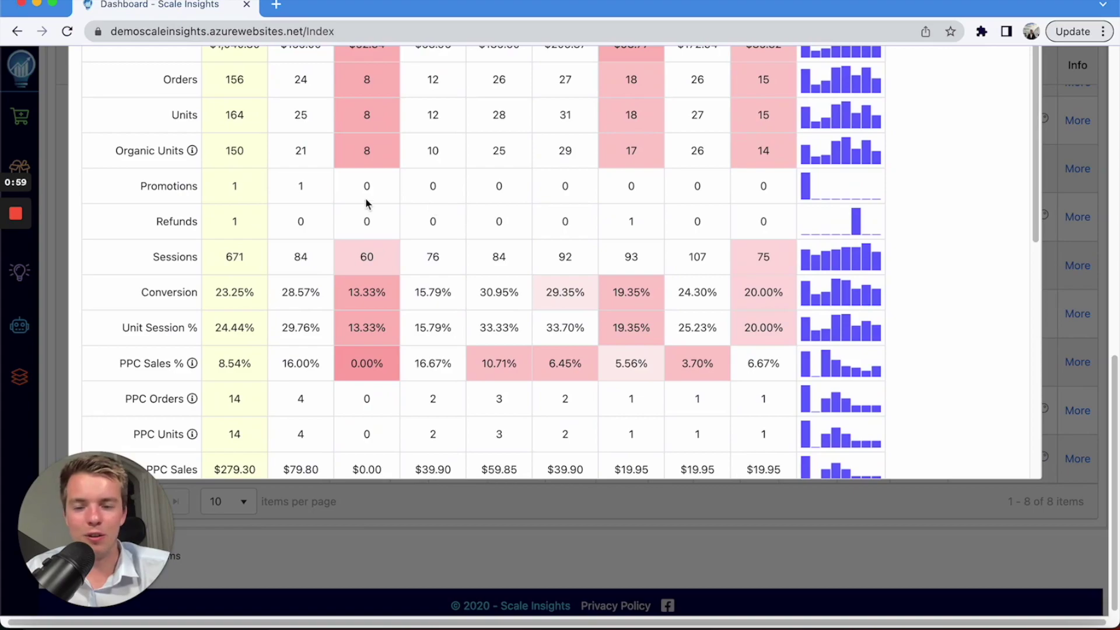
pyautogui.scroll(6, 622, 221)
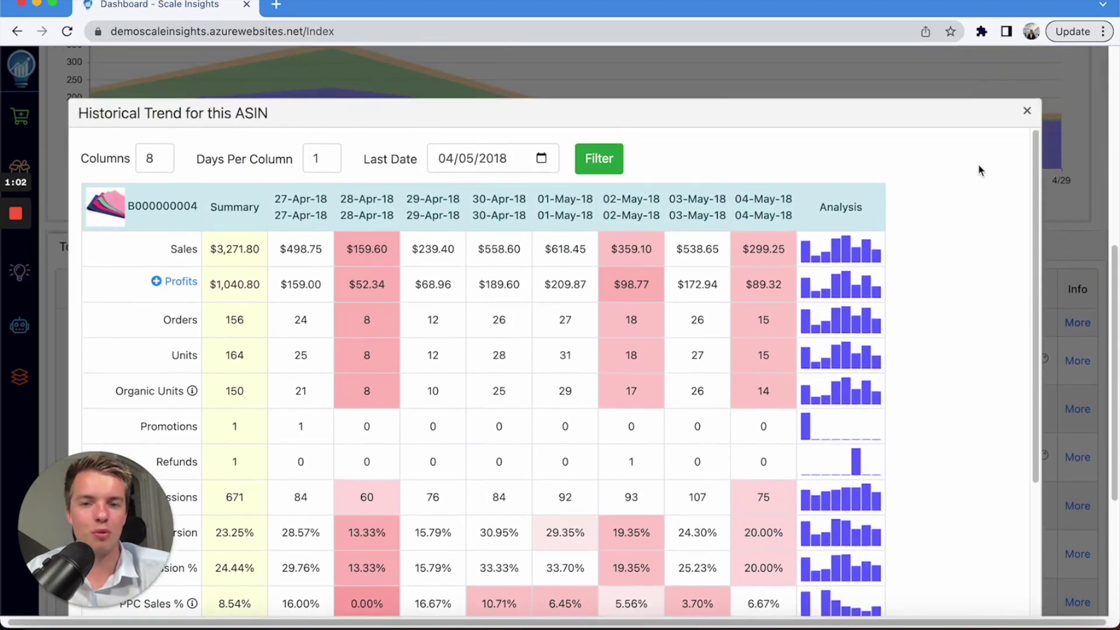
pyautogui.click(1026, 112)
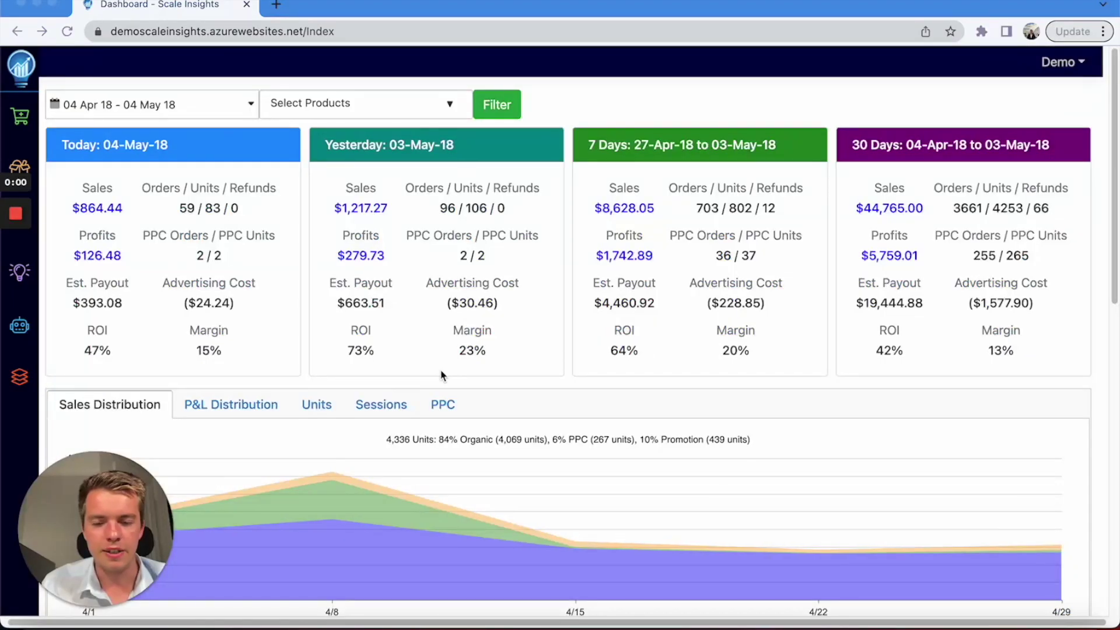
# Switch the dashboard table between Sales by Date and 30 Days product sales
pyautogui.scroll(-8, 441, 375)
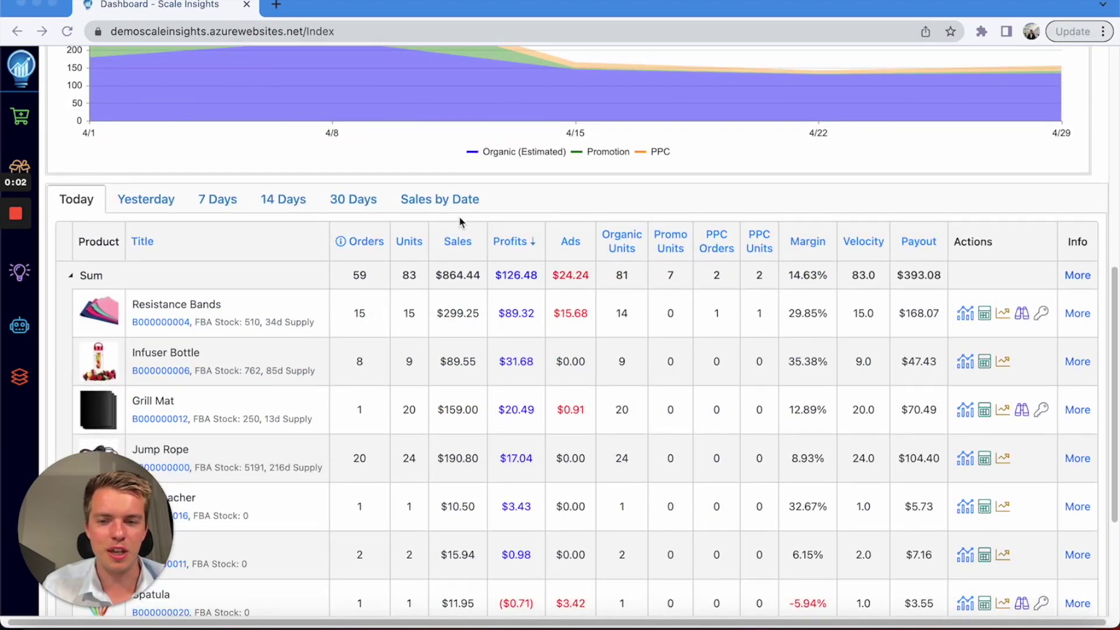
pyautogui.click(436, 200)
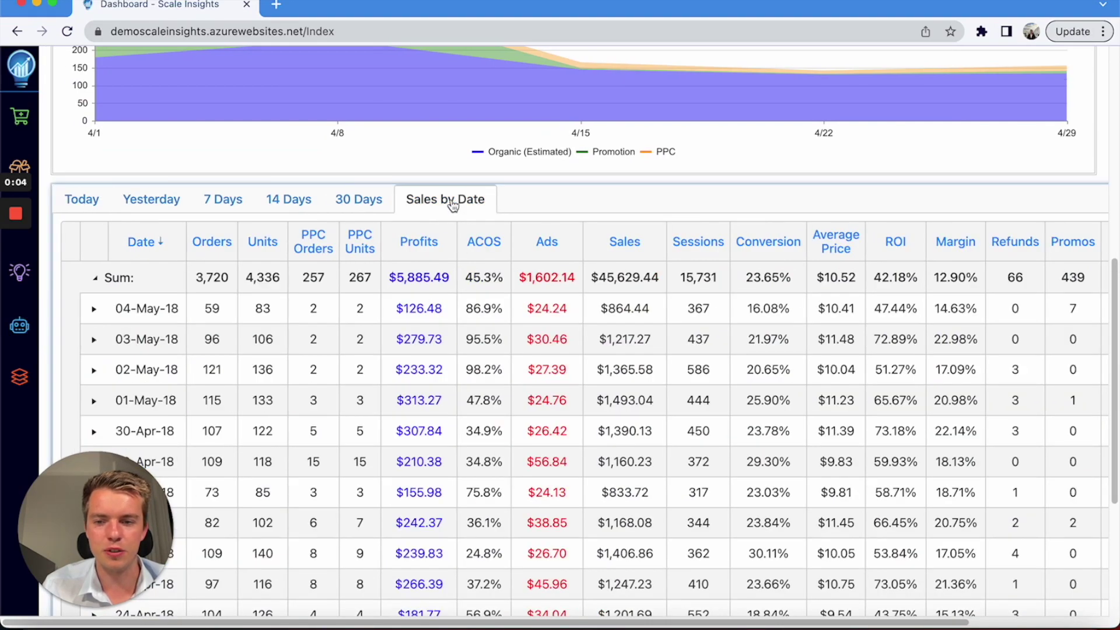
pyautogui.click(358, 200)
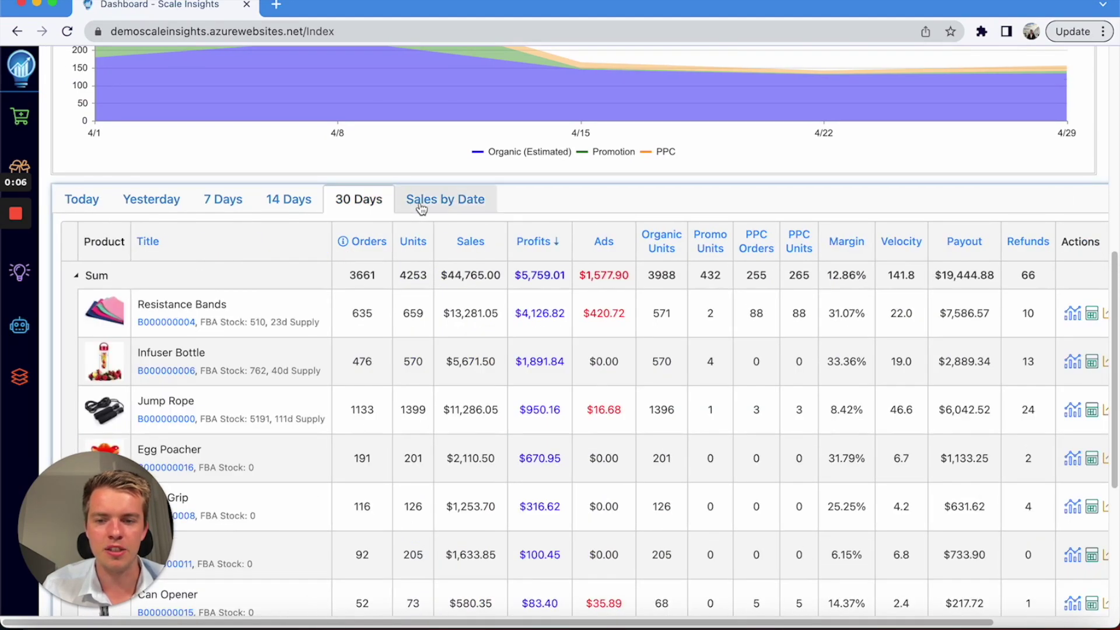
pyautogui.click(409, 204)
# Go to the Ads Insights section from the sidebar
pyautogui.scroll(2, 421, 209)
pyautogui.scroll(6, 421, 209)
pyautogui.moveTo(17, 228)
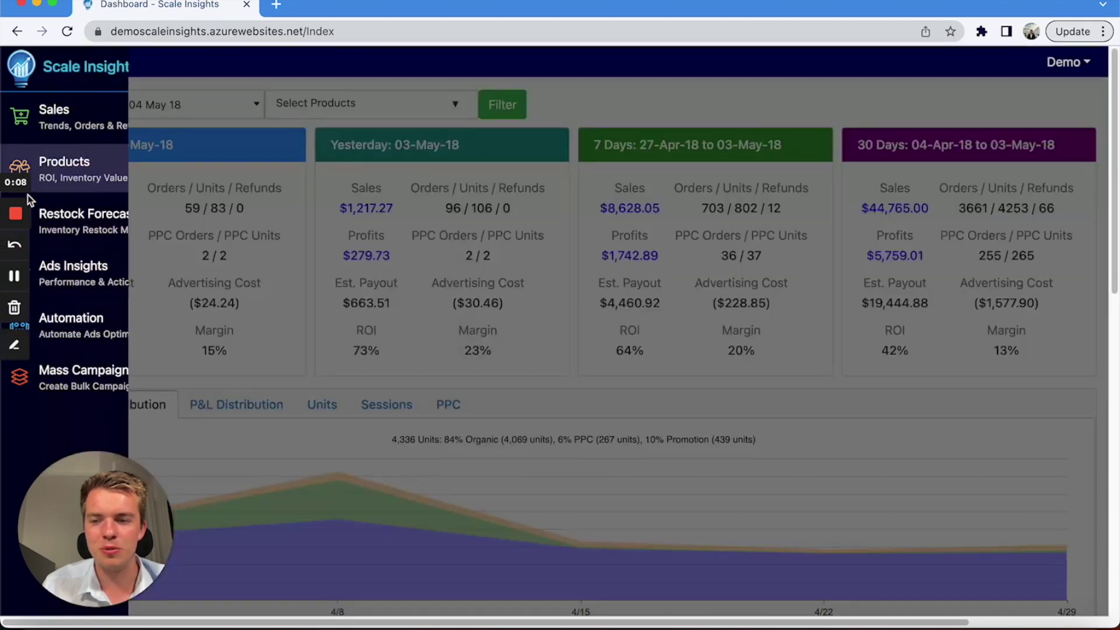
pyautogui.click(129, 260)
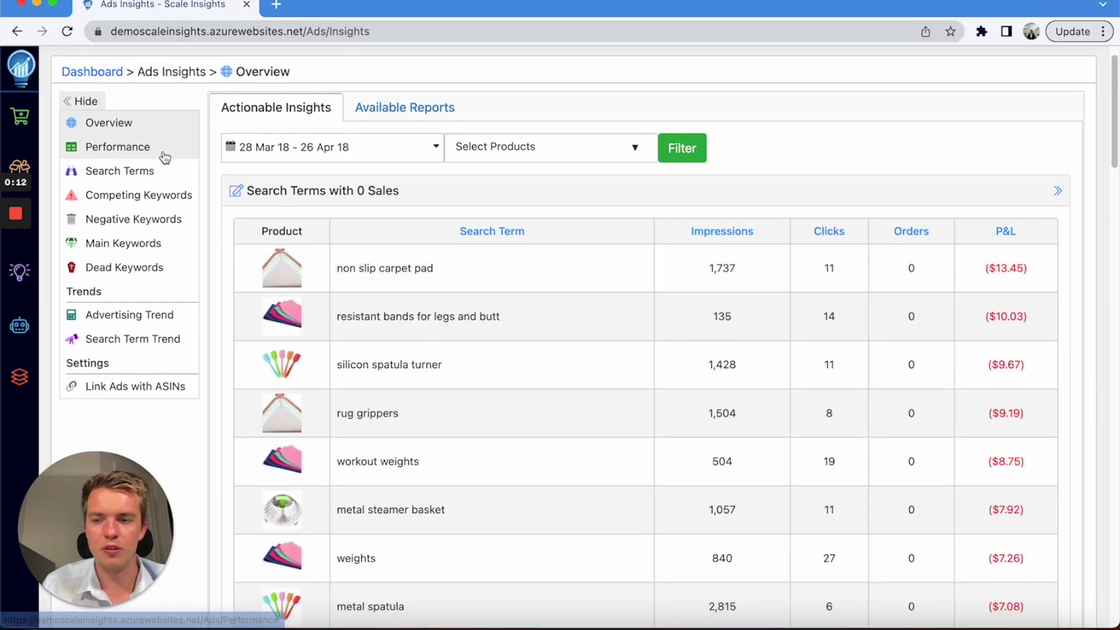
# View the Search Terms and Advertising Trend reports, then Sales' Monthly Trend and Day Parting Trend
pyautogui.click(156, 171)
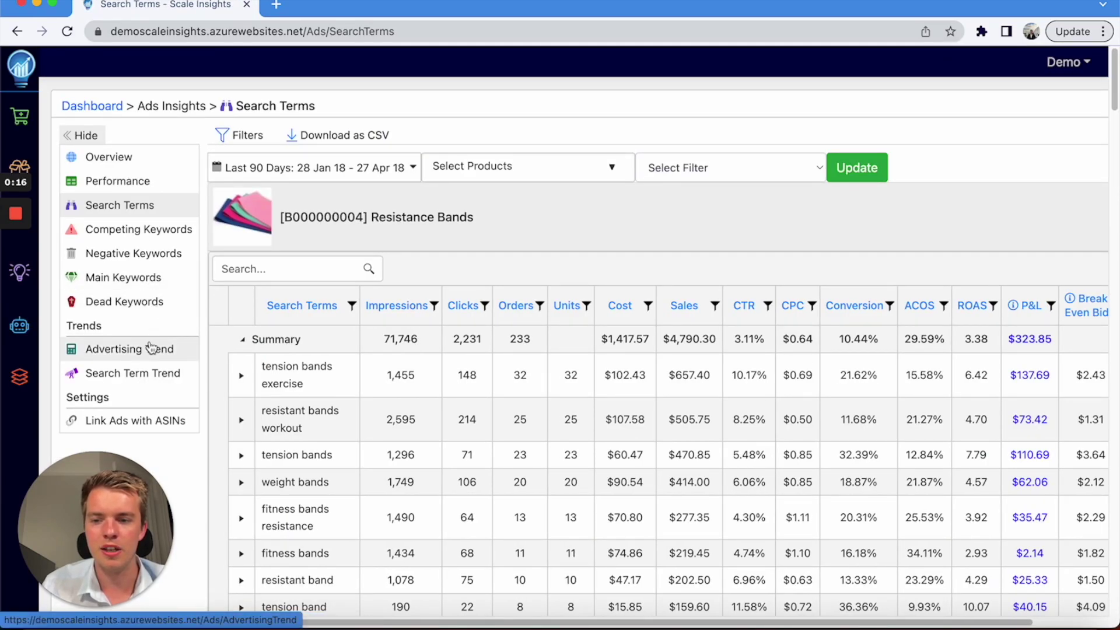
pyautogui.click(151, 348)
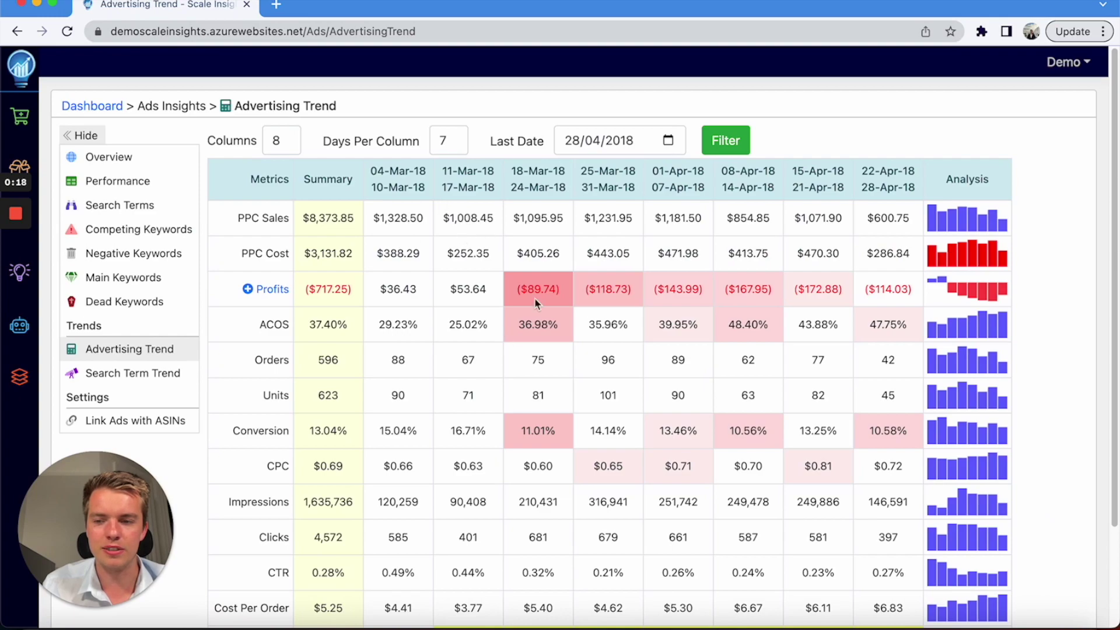
pyautogui.moveTo(51, 112)
pyautogui.click(86, 120)
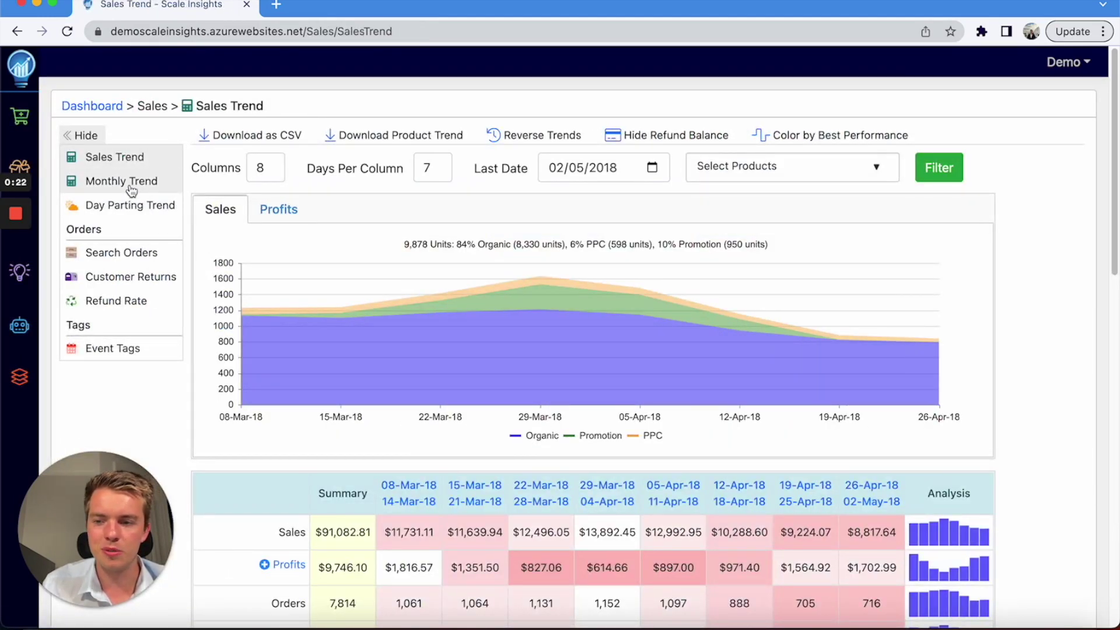
pyautogui.click(131, 187)
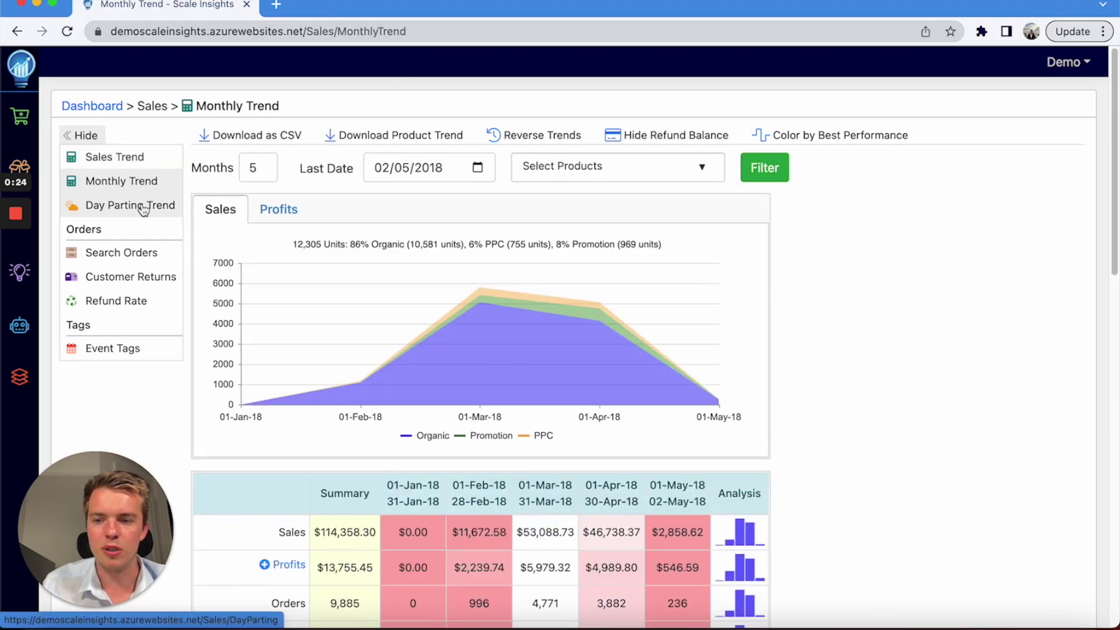
pyautogui.click(143, 209)
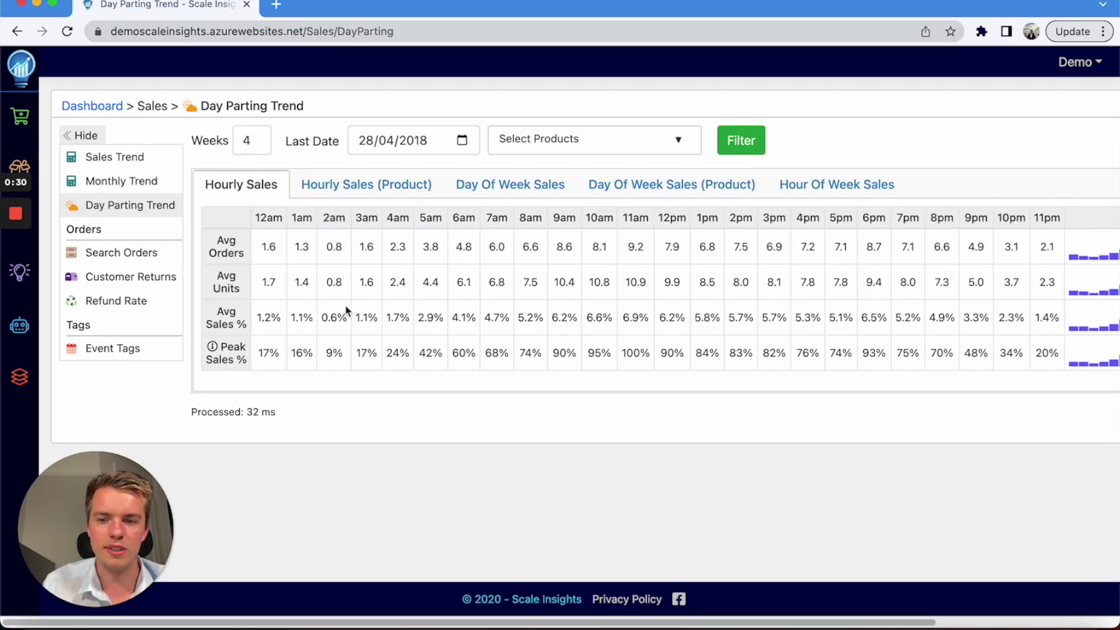
# Cycle through Hourly Sales (Product), Day Of Week Sales, Day Of Week Sales (Product) and Hour Of Week Sales
pyautogui.click(420, 198)
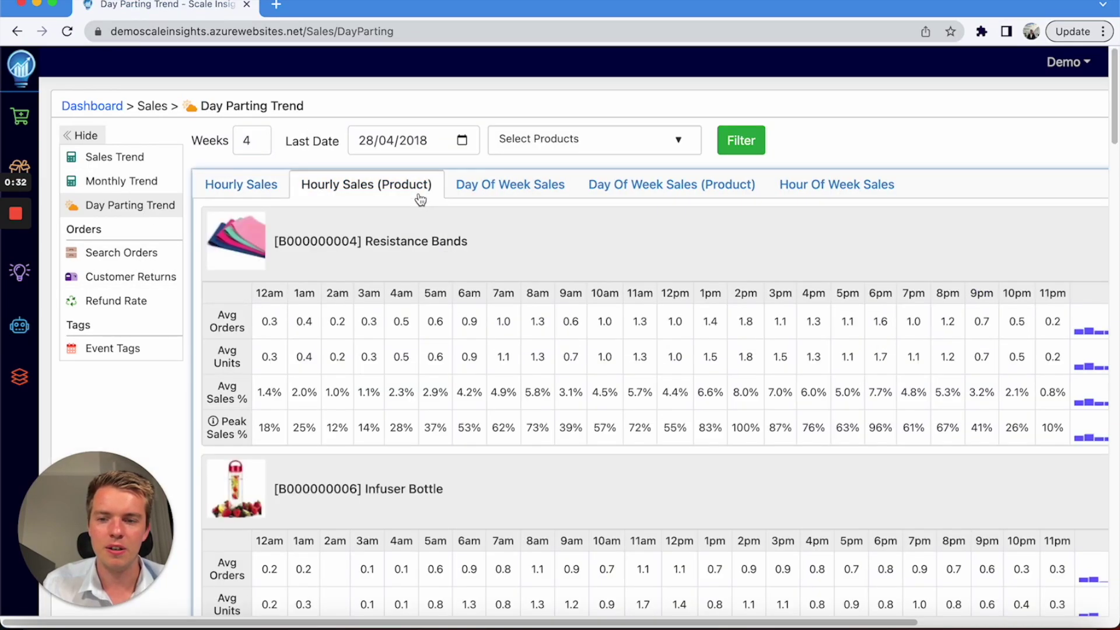
pyautogui.click(493, 196)
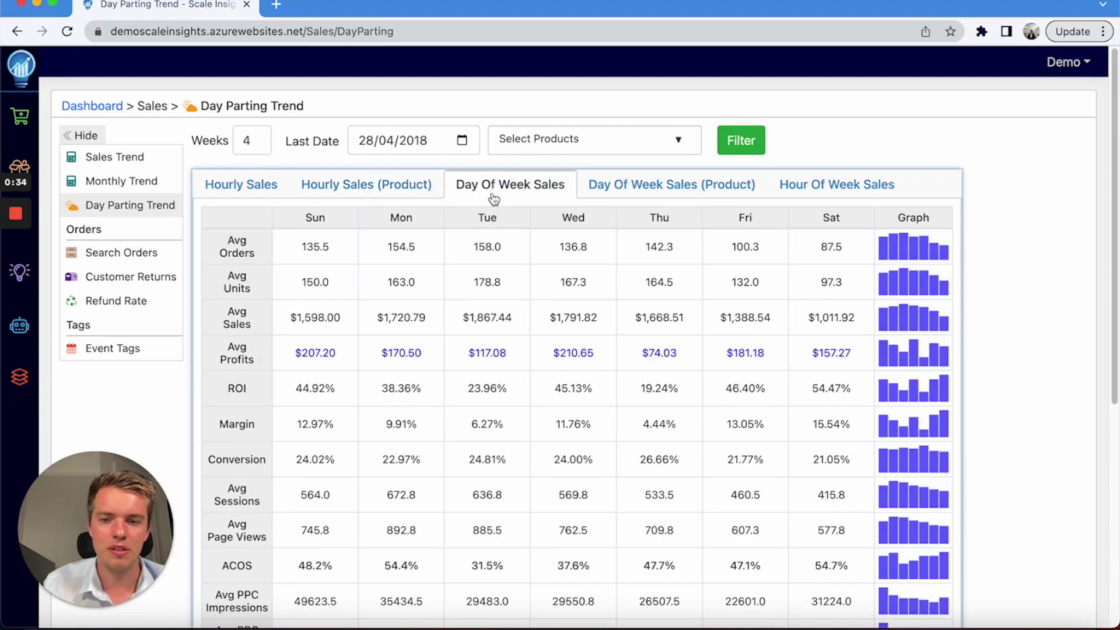
pyautogui.click(650, 192)
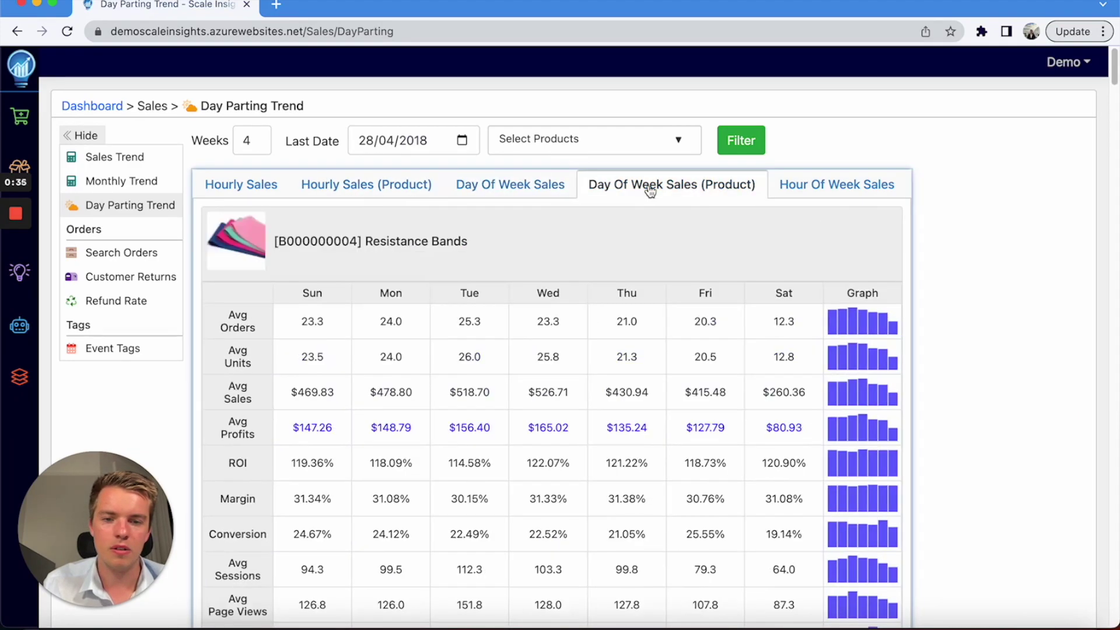
pyautogui.click(774, 188)
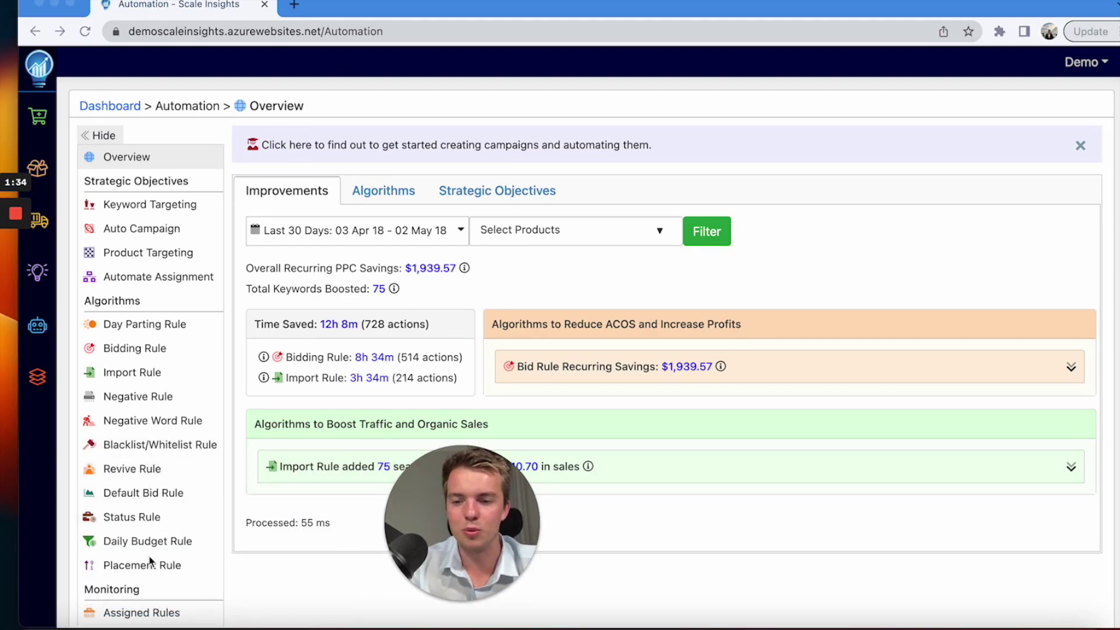
# Open Bidding Rule under Algorithms in the Automation sidebar
pyautogui.moveTo(435, 491); pyautogui.dragTo(128, 503)
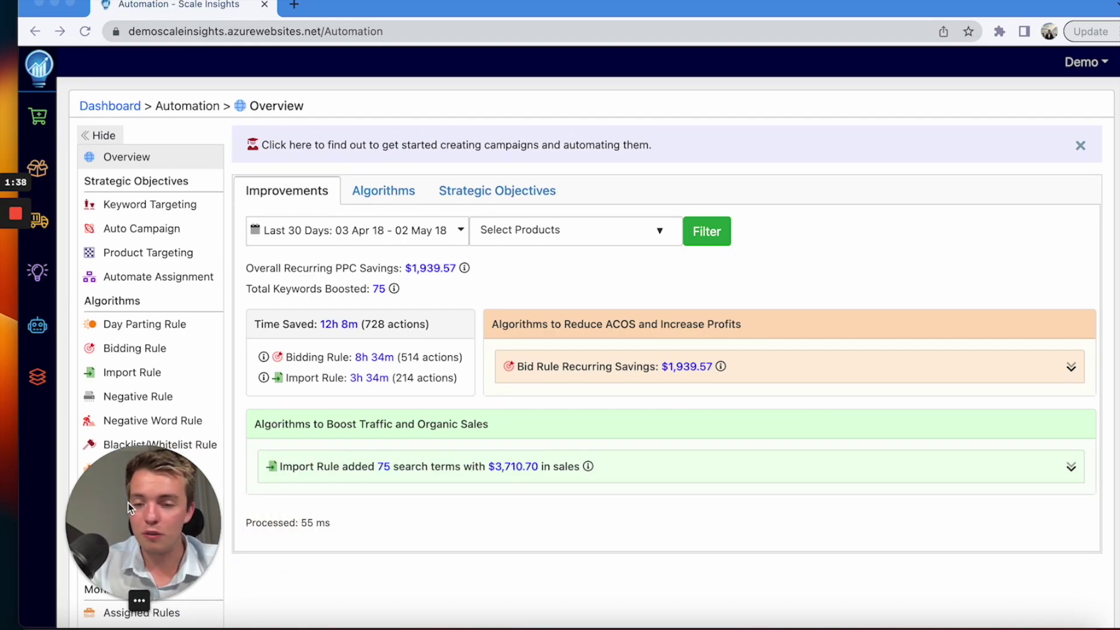
pyautogui.click(135, 348)
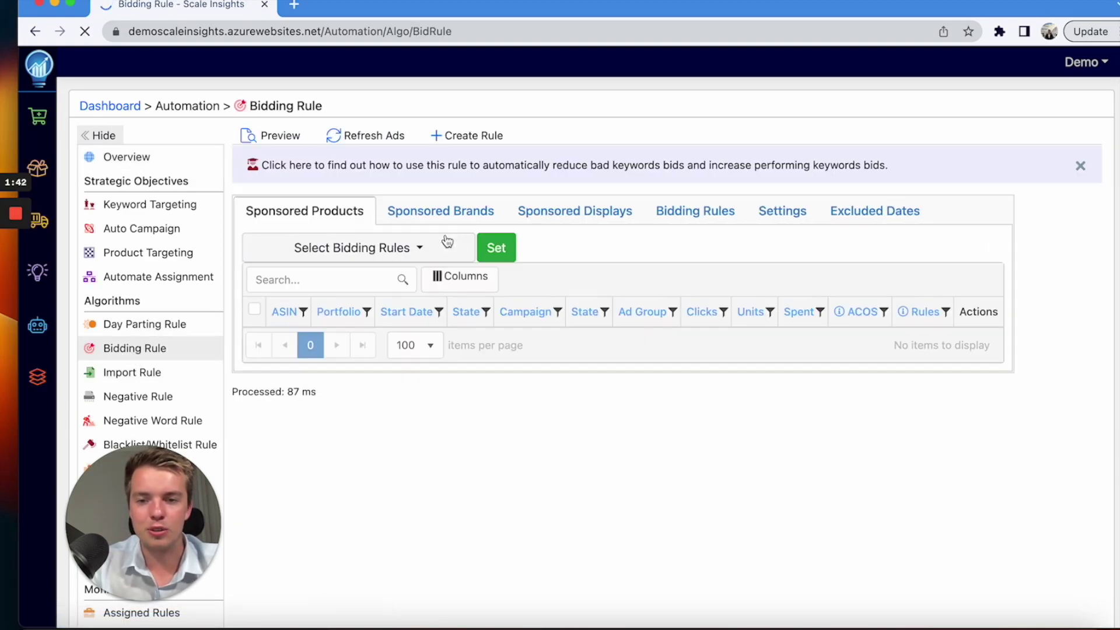
# Start a new bidding rule, peek at the Criteria Profile page, and return to the form
pyautogui.click(460, 136)
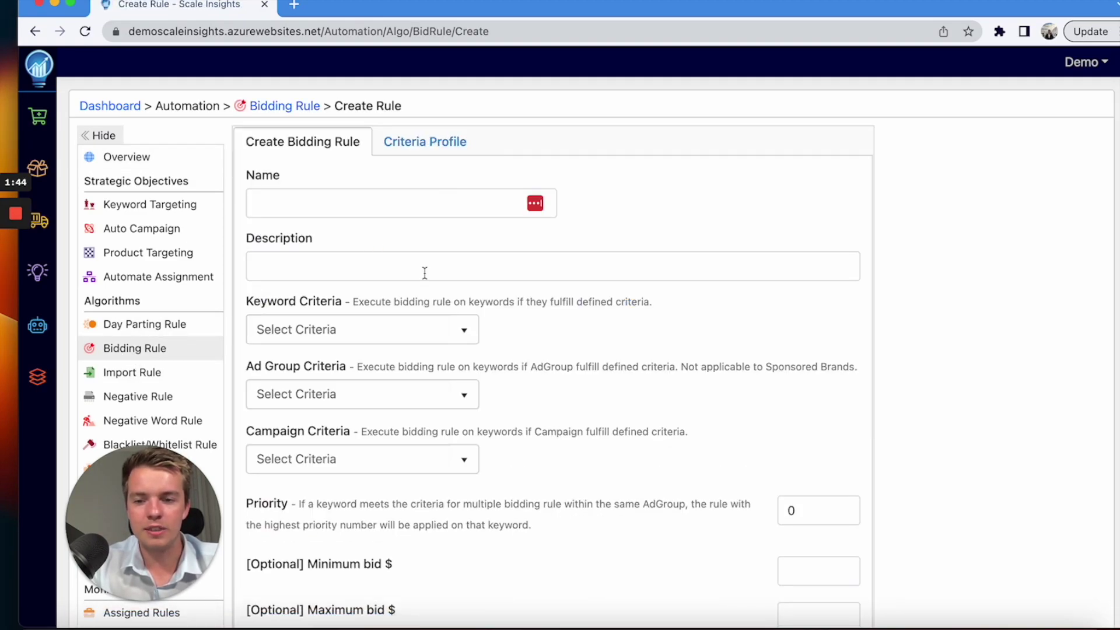
pyautogui.click(416, 146)
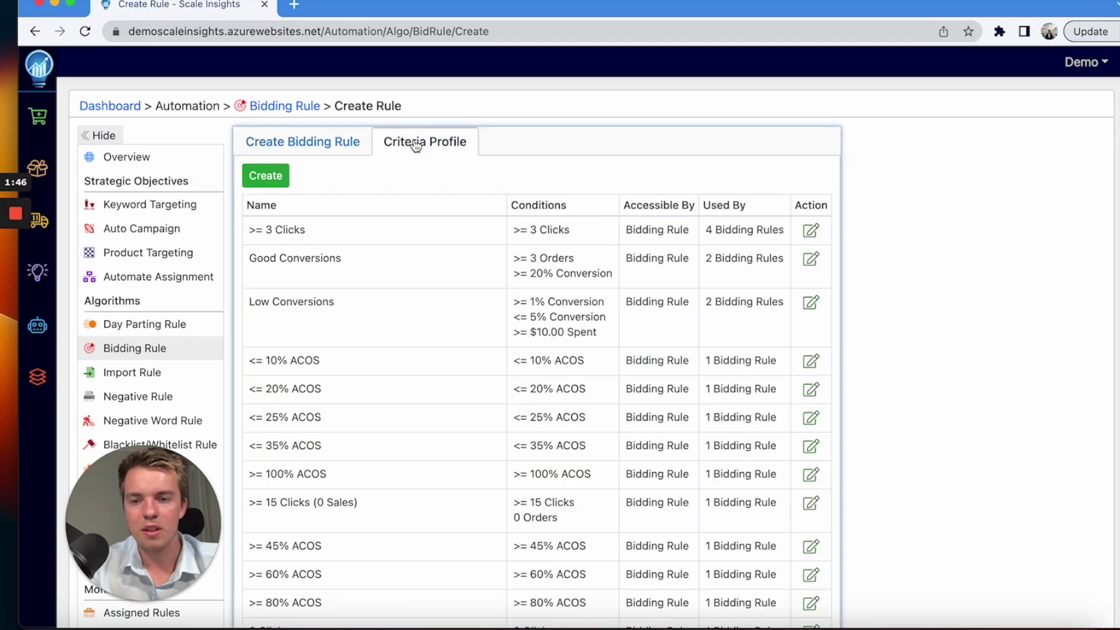
pyautogui.click(274, 181)
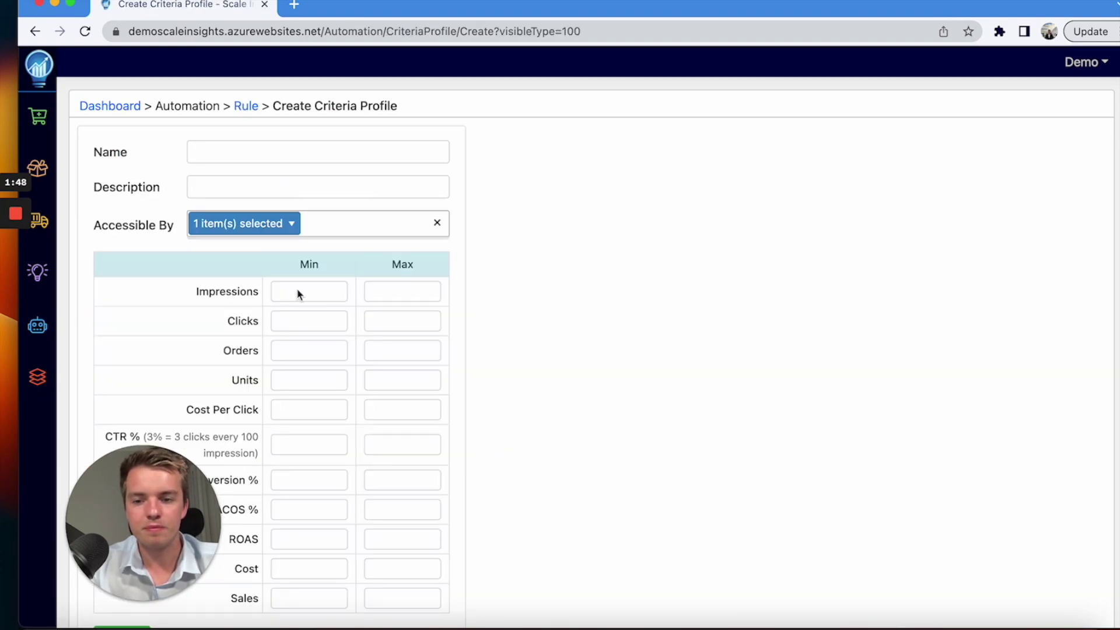
pyautogui.scroll(-3, 387, 340)
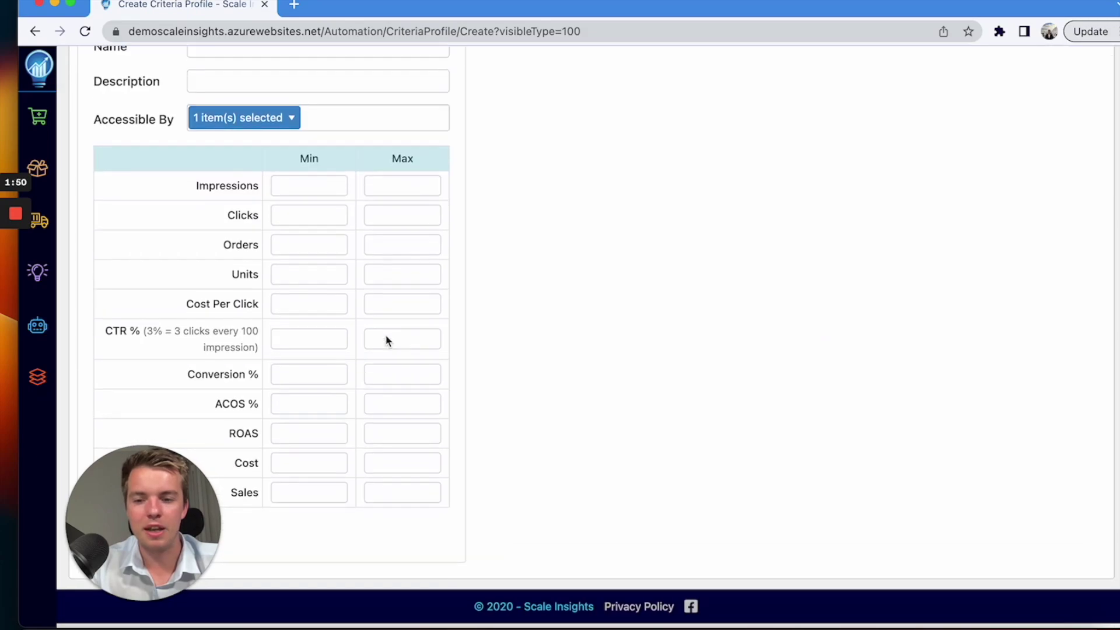
pyautogui.scroll(3, 285, 157)
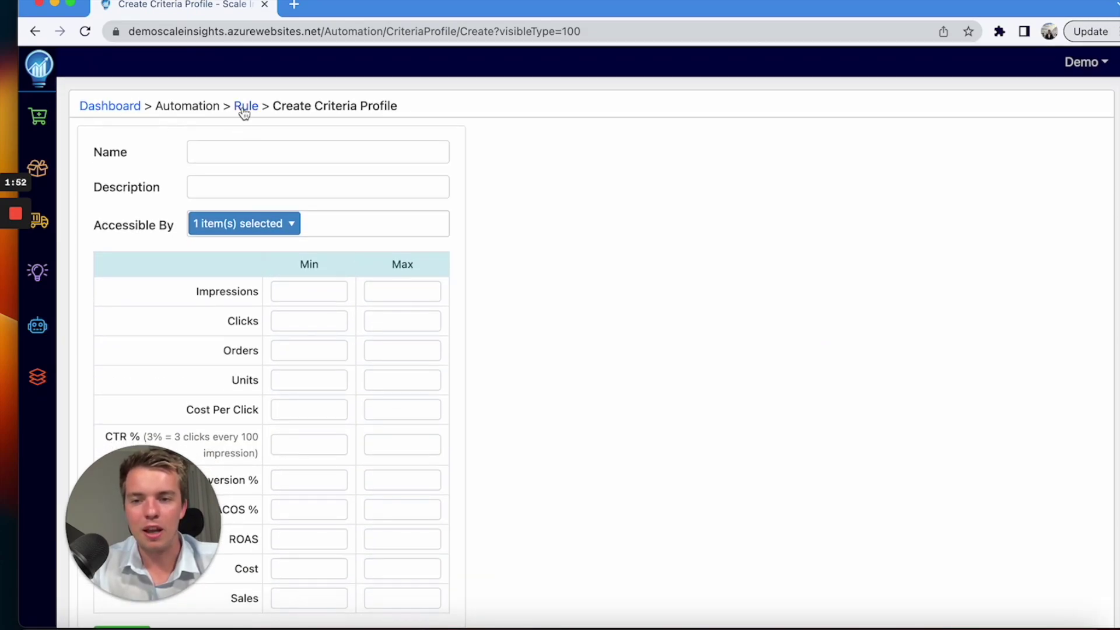
pyautogui.click(244, 107)
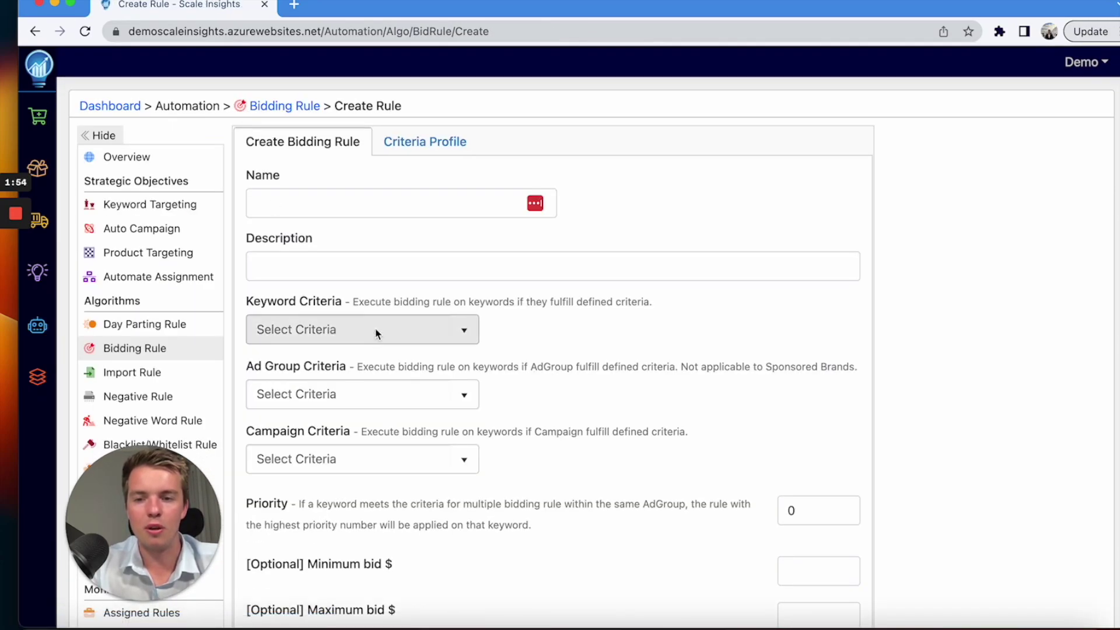
# Set ad group criteria to <= 25% ACOS, keyword <= 10% ACOS, campaign <= 20% ACOS
pyautogui.scroll(-15, 375, 333)
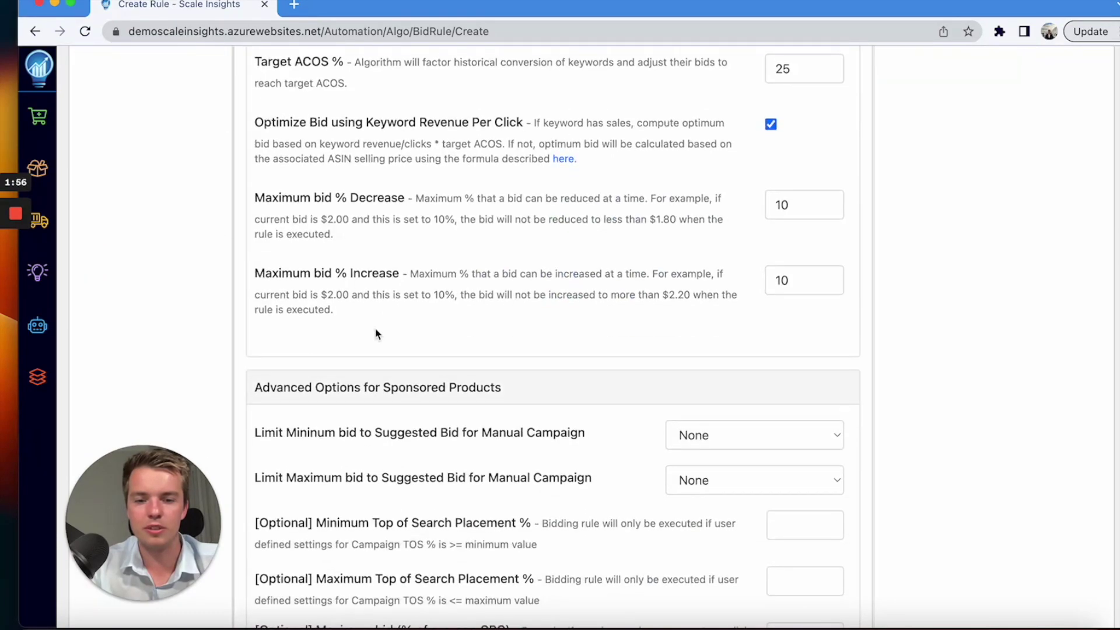
pyautogui.scroll(-10, 375, 333)
pyautogui.scroll(20, 375, 333)
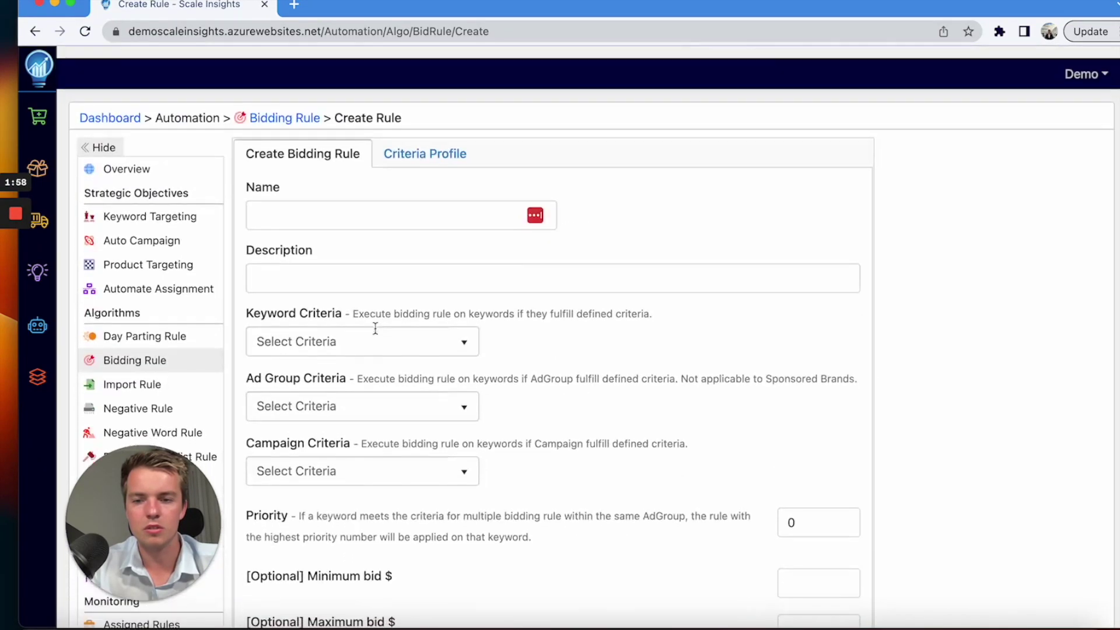
pyautogui.scroll(-1, 375, 328)
pyautogui.click(379, 358)
pyautogui.click(379, 187)
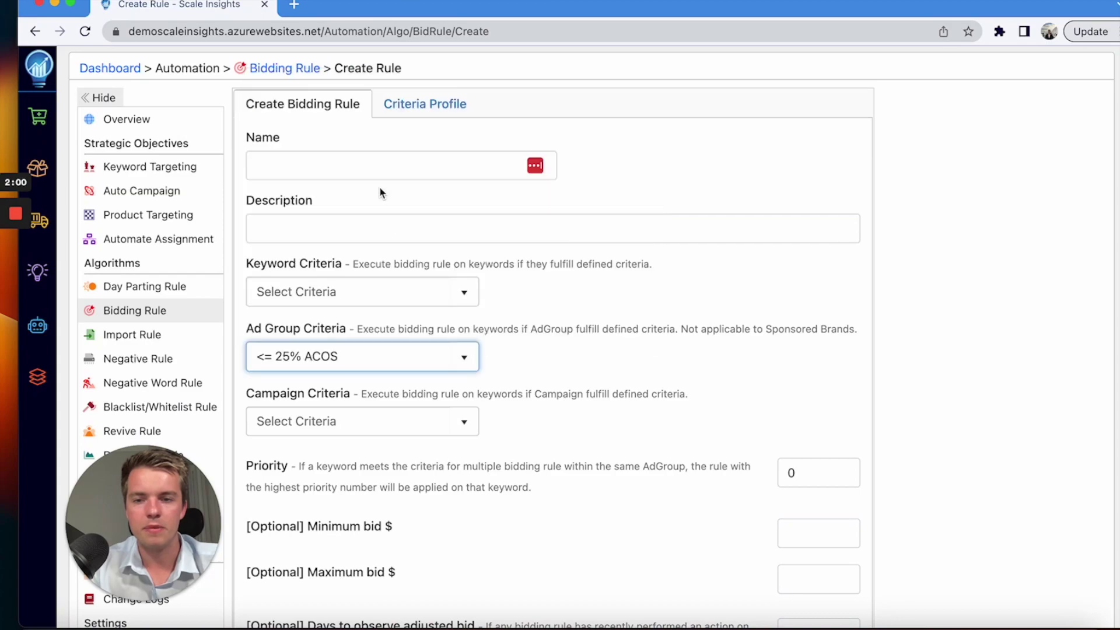
pyautogui.click(379, 292)
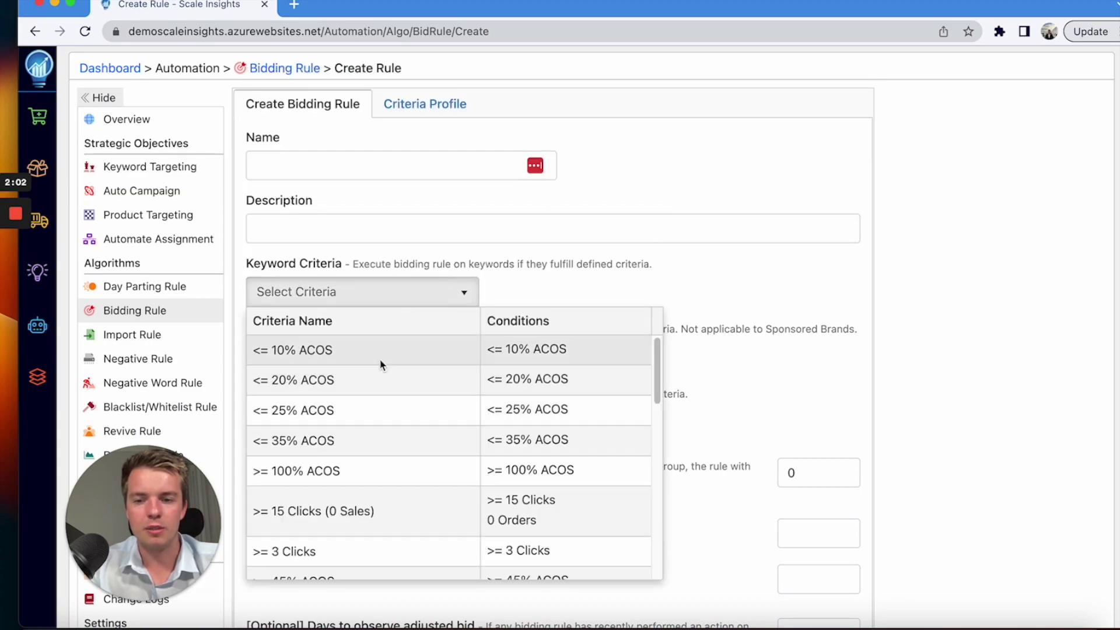
pyautogui.click(380, 361)
pyautogui.click(390, 415)
pyautogui.click(366, 220)
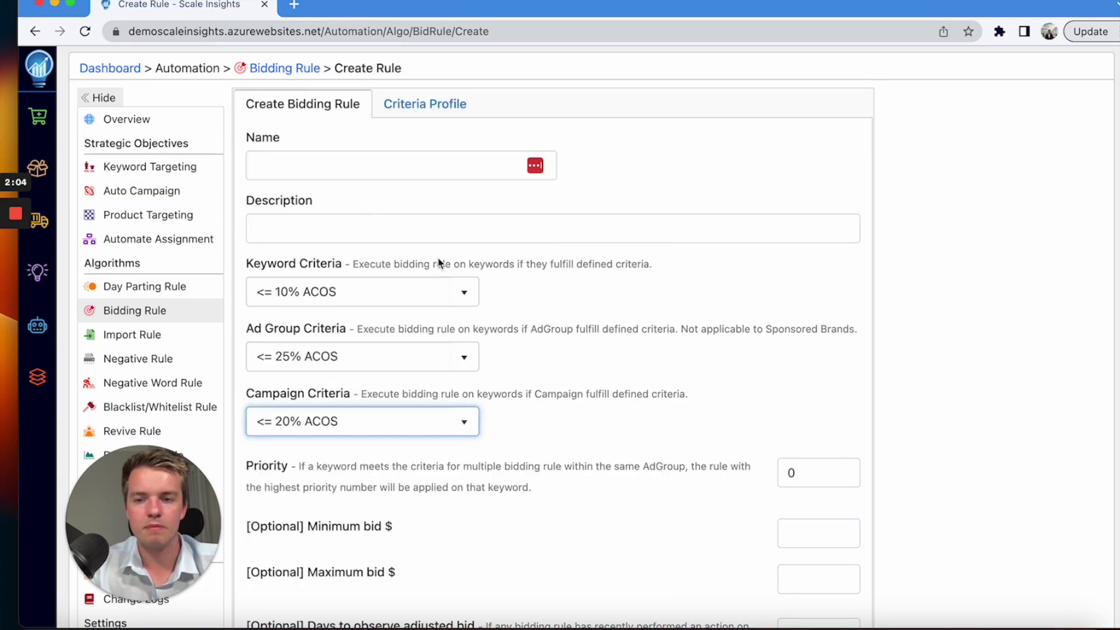
# Review the rest of the bidding rule form, then return to the main sales dashboard
pyautogui.scroll(1, 440, 265)
pyautogui.scroll(-5, 408, 283)
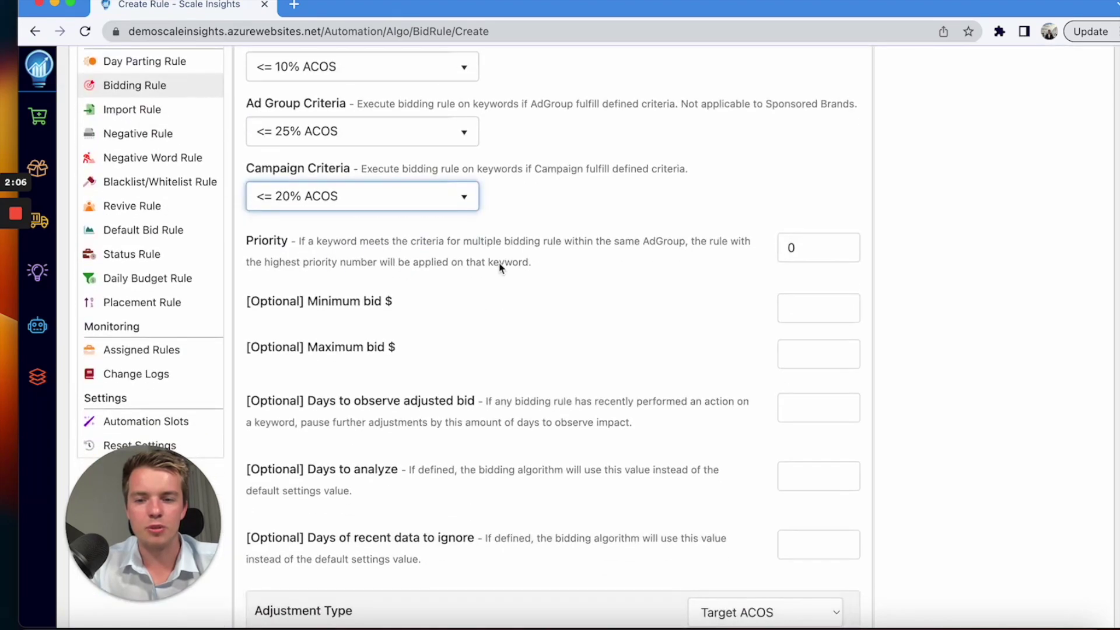
pyautogui.scroll(-3, 795, 274)
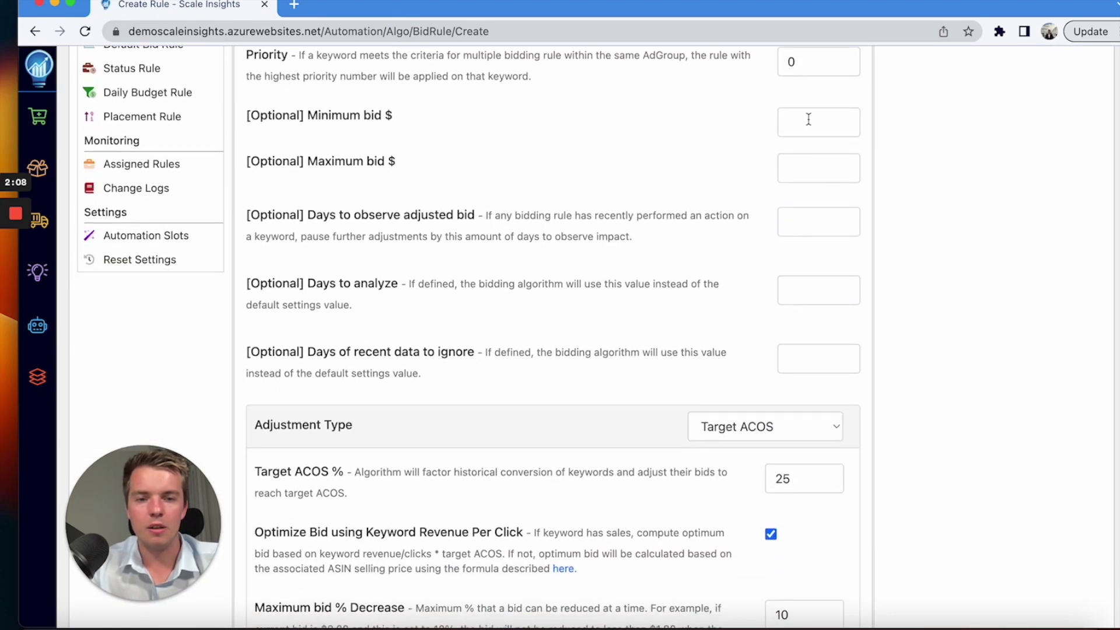
pyautogui.scroll(-7, 717, 307)
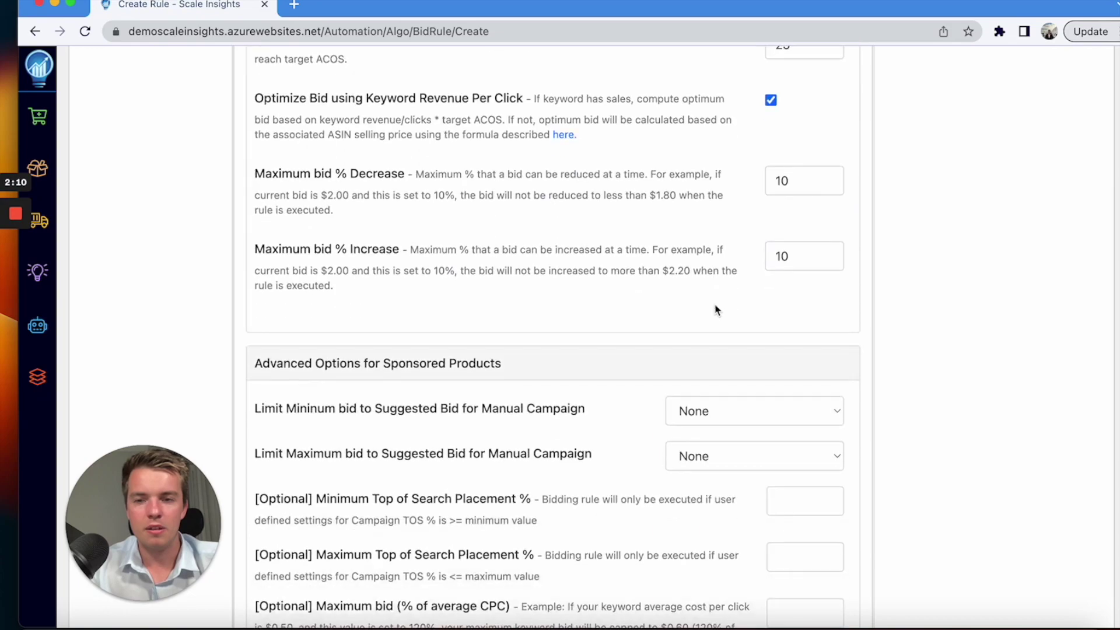
pyautogui.scroll(2, 717, 310)
pyautogui.scroll(-6, 740, 184)
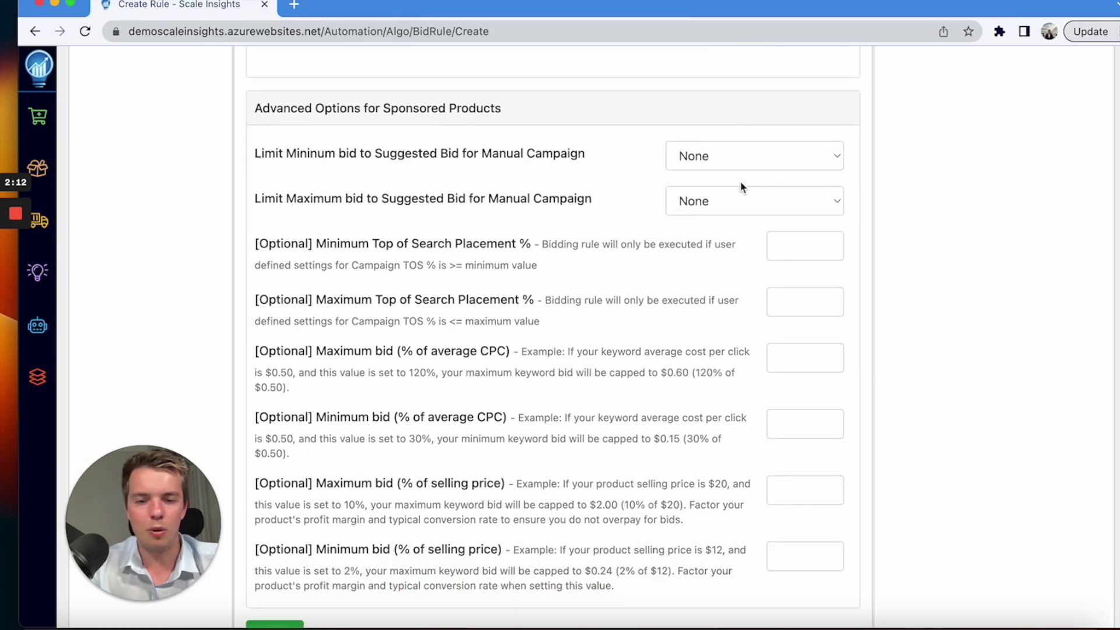
pyautogui.scroll(-1, 742, 188)
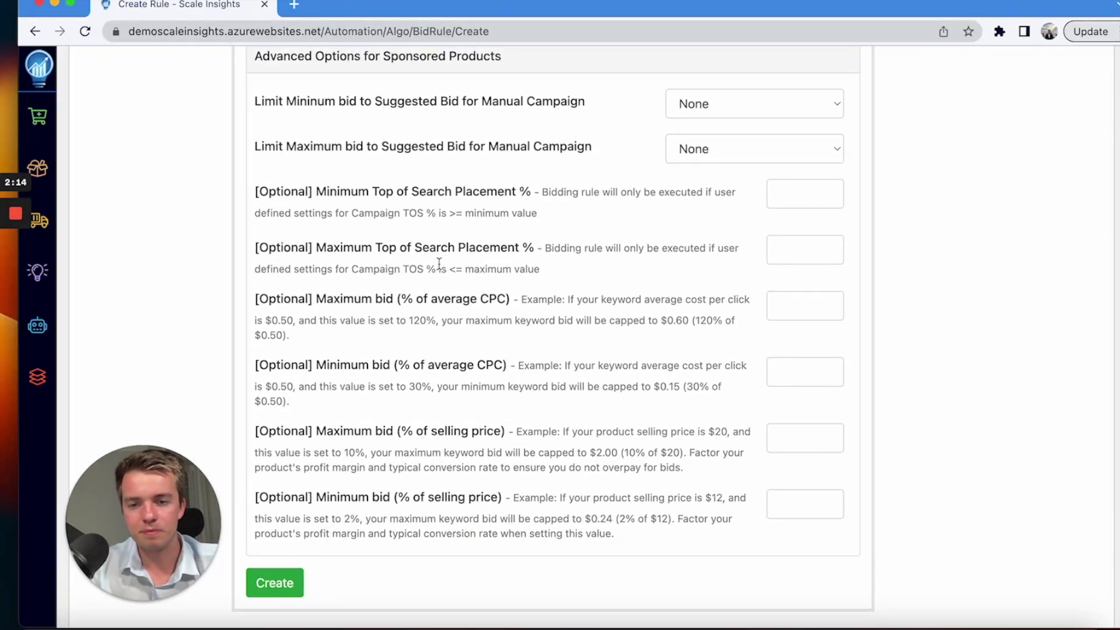
pyautogui.scroll(15, 742, 187)
pyautogui.click(96, 109)
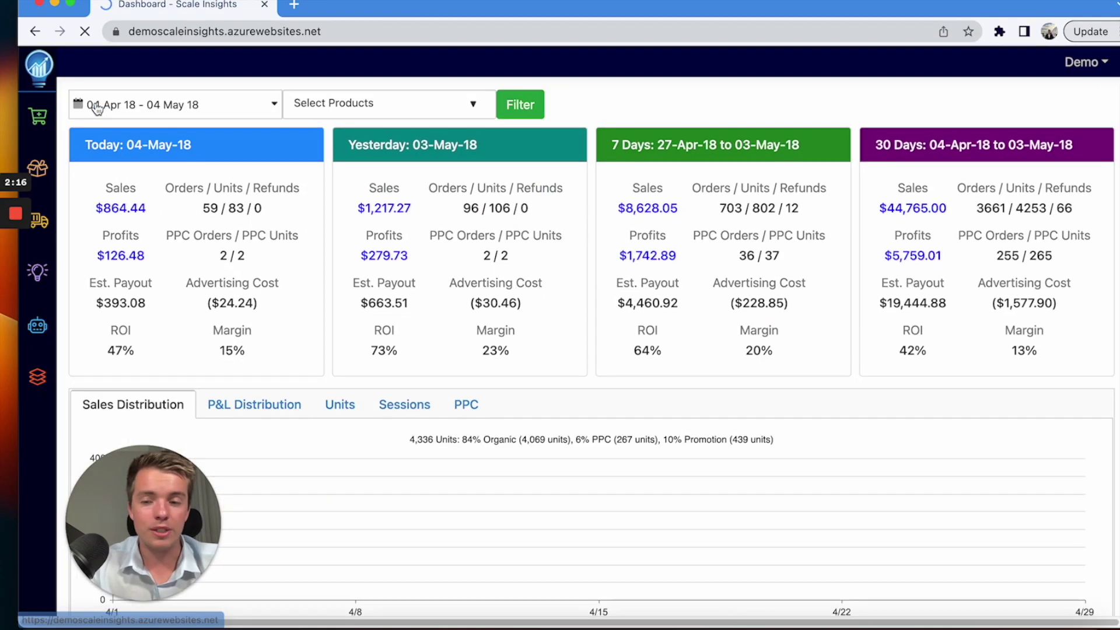